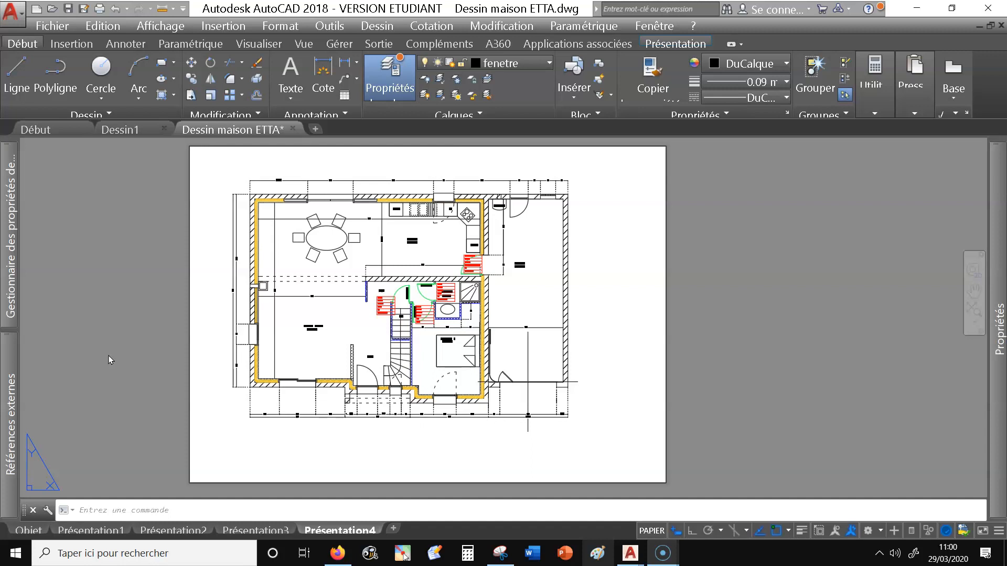
Review the floor plans and the section in model space, and return to the Présentation4 layout
click(30, 531)
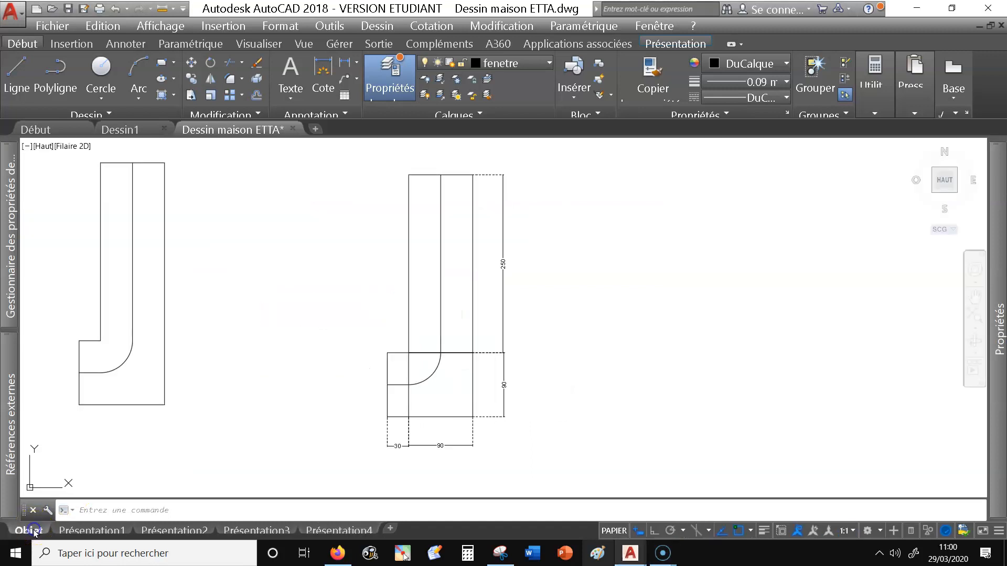
scroll(318, 358, down, 10)
middle_drag(316, 355, 154, 293)
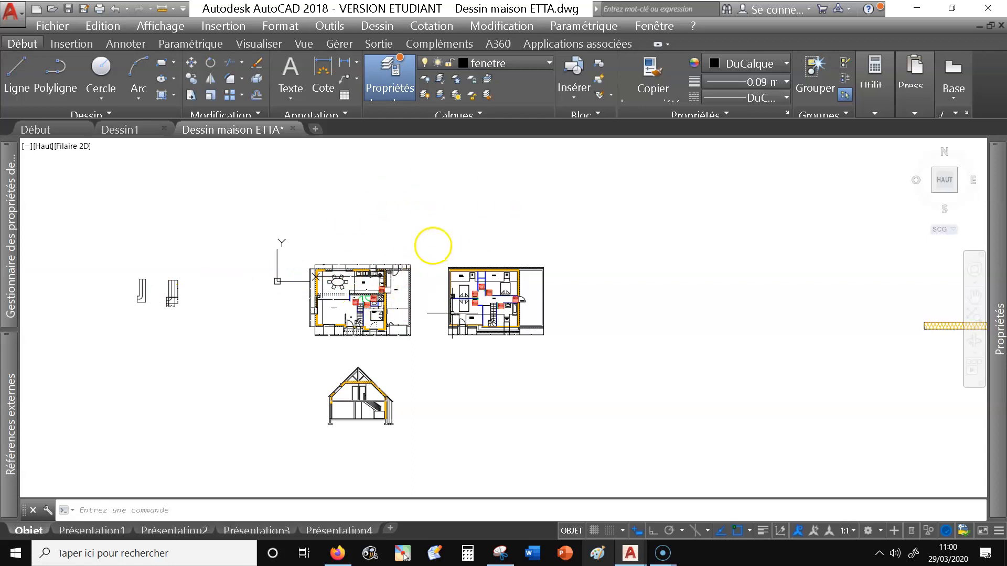
middle_drag(452, 313, 222, 276)
scroll(269, 253, up, 2)
middle_drag(274, 258, 354, 296)
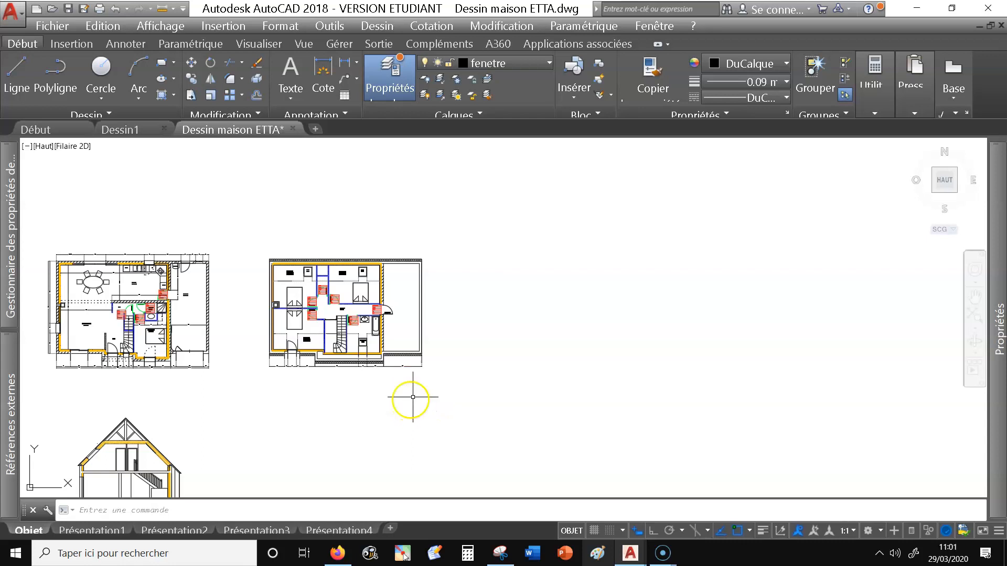
click(339, 530)
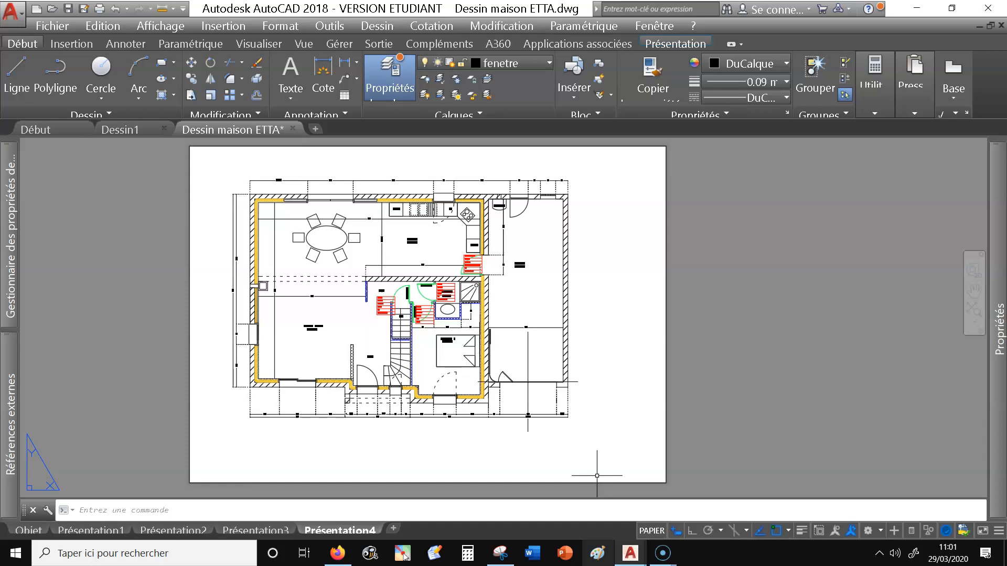
mouse_move(336, 532)
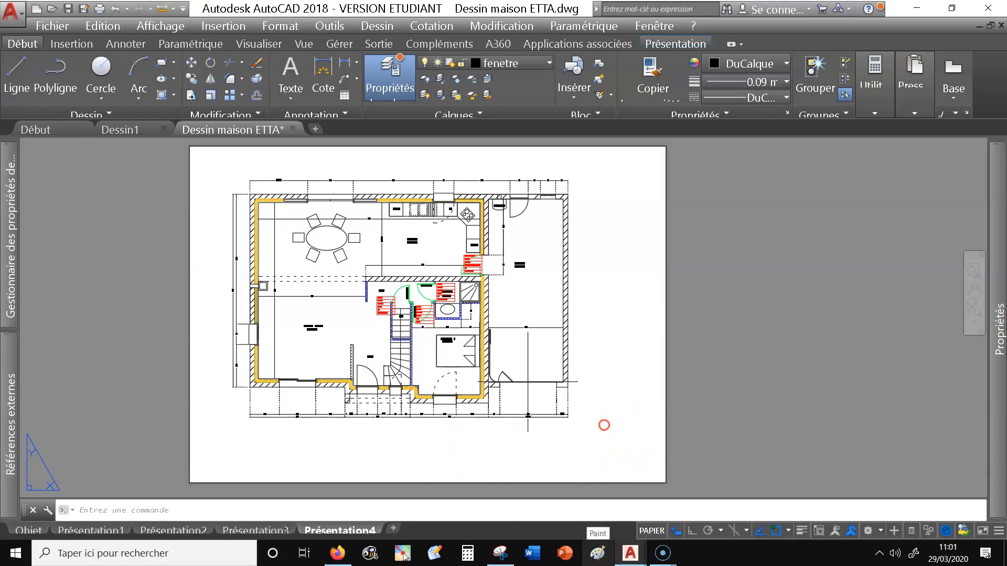
Select the layout viewport's frame to check its lock state, and clear the selection
scroll(602, 423, up, 3)
middle_drag(464, 339, 508, 323)
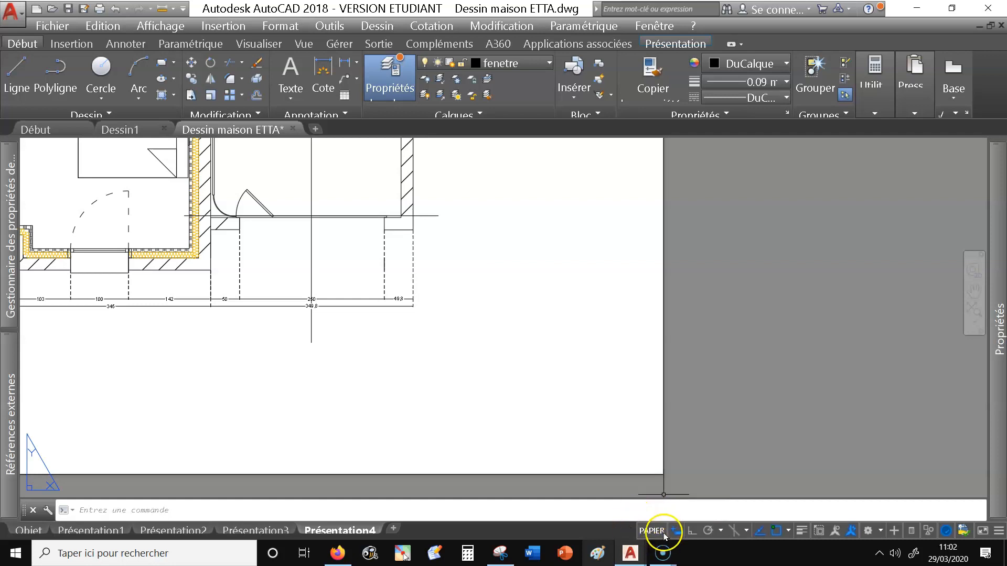
click(734, 405)
click(679, 383)
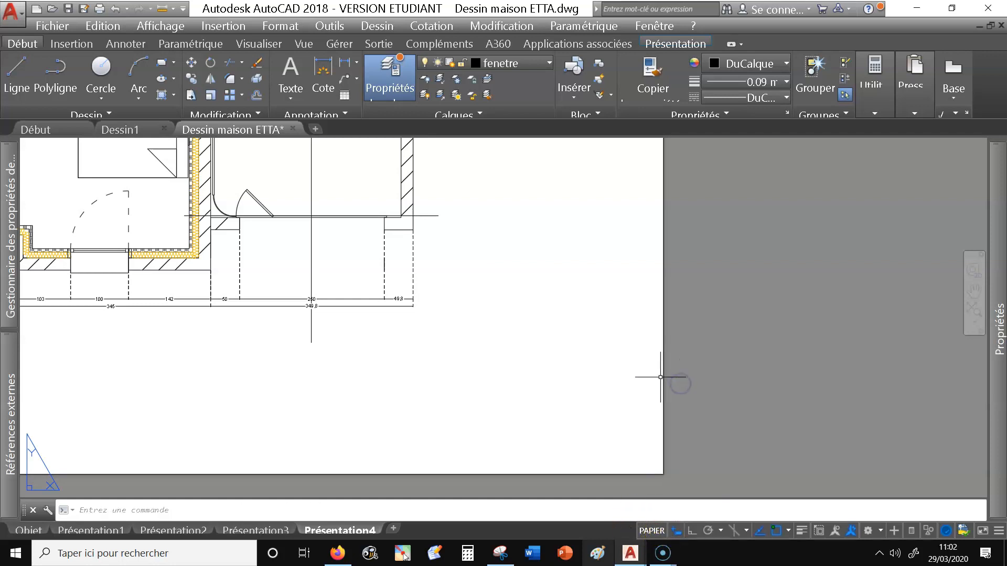
click(664, 377)
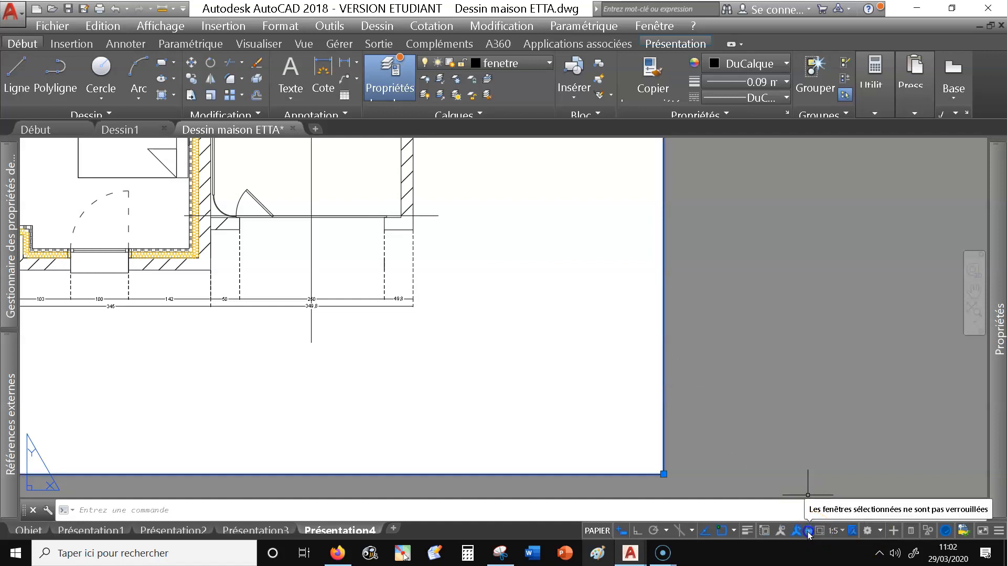
key(Escape)
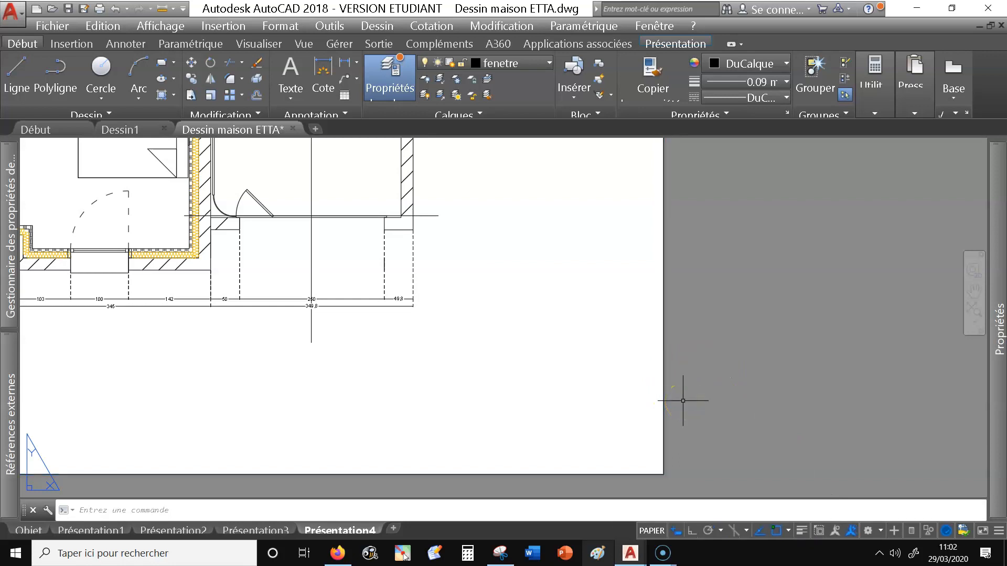
Check the title block's overall dimensions in the Outil Capture d'écran reference sketch, and return to the AutoCAD drawing
scroll(704, 389, down, 1)
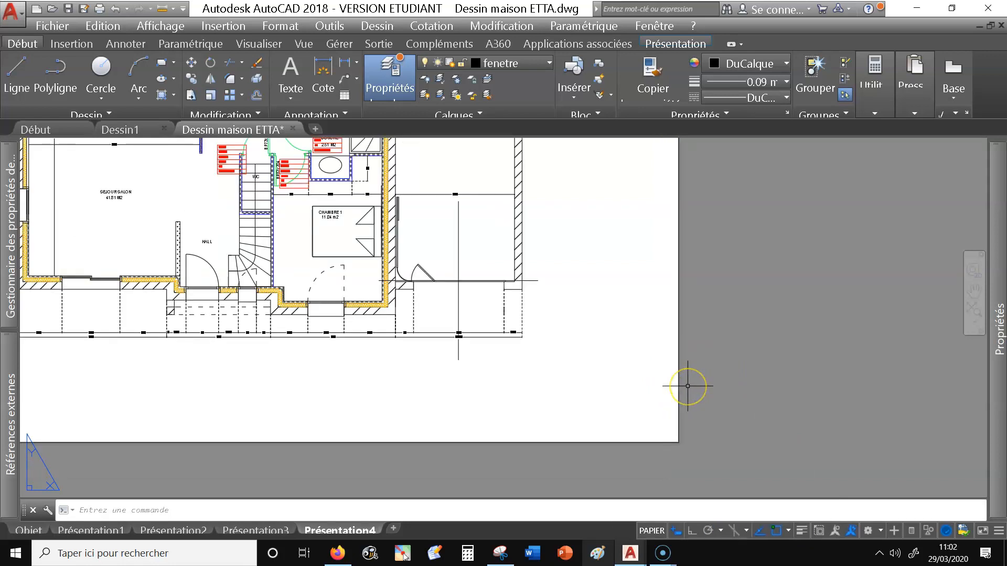
scroll(688, 387, down, 2)
scroll(688, 387, up, 2)
middle_drag(688, 390, 690, 383)
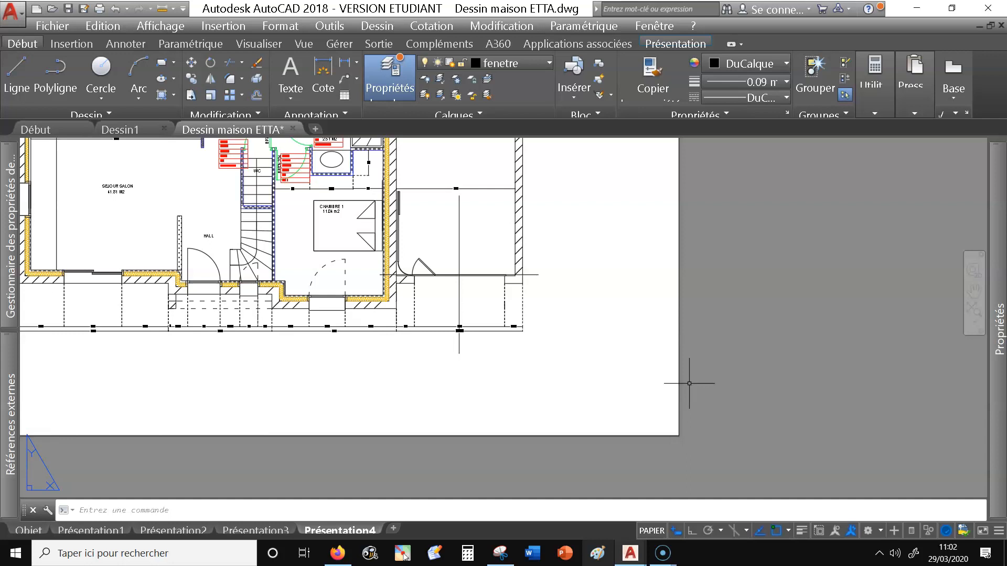
click(500, 552)
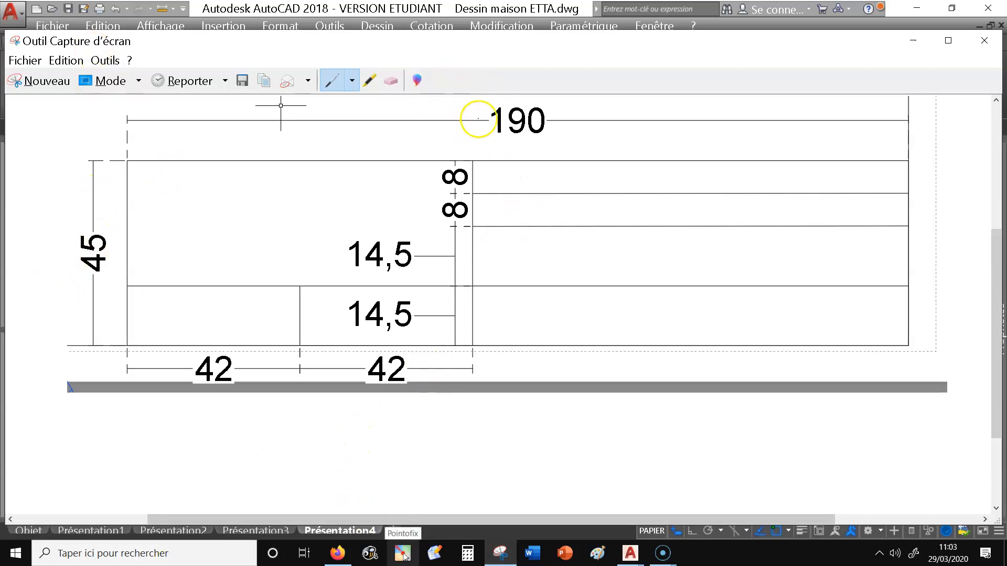
click(643, 560)
click(681, 509)
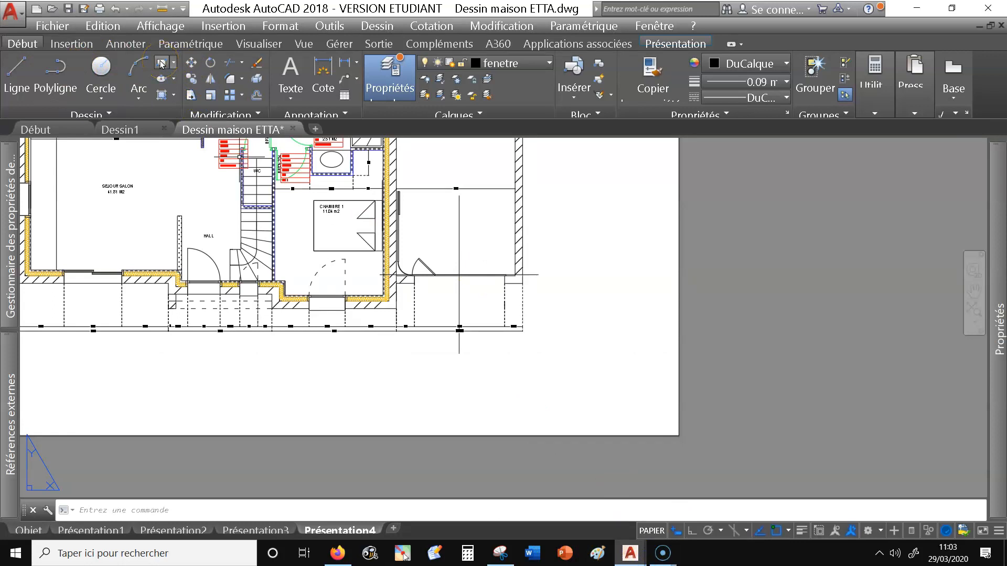
Draw a rectangle 190 wide and 45 high for the title block, starting from the viewport's lower-right corner and extending inward
click(161, 63)
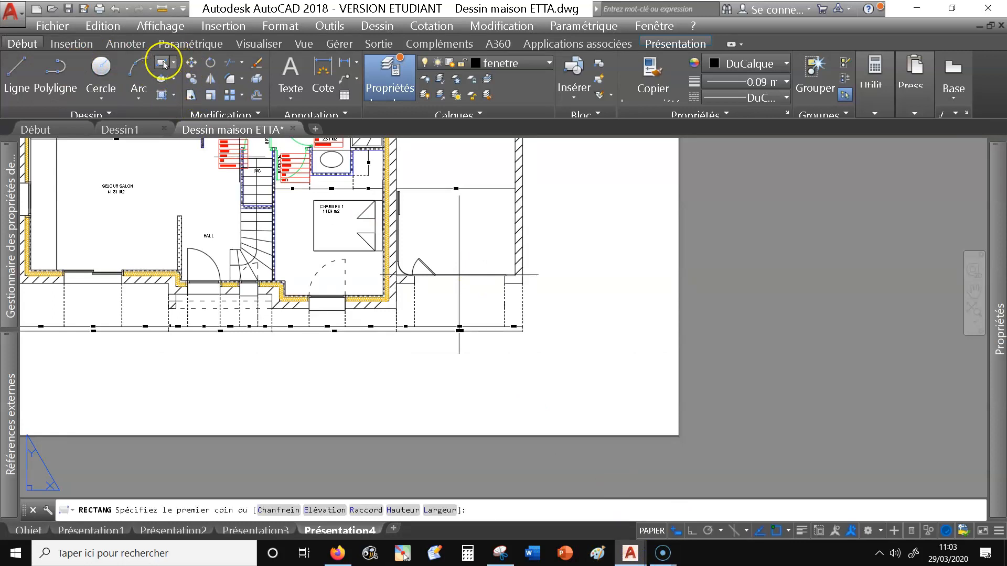
click(678, 436)
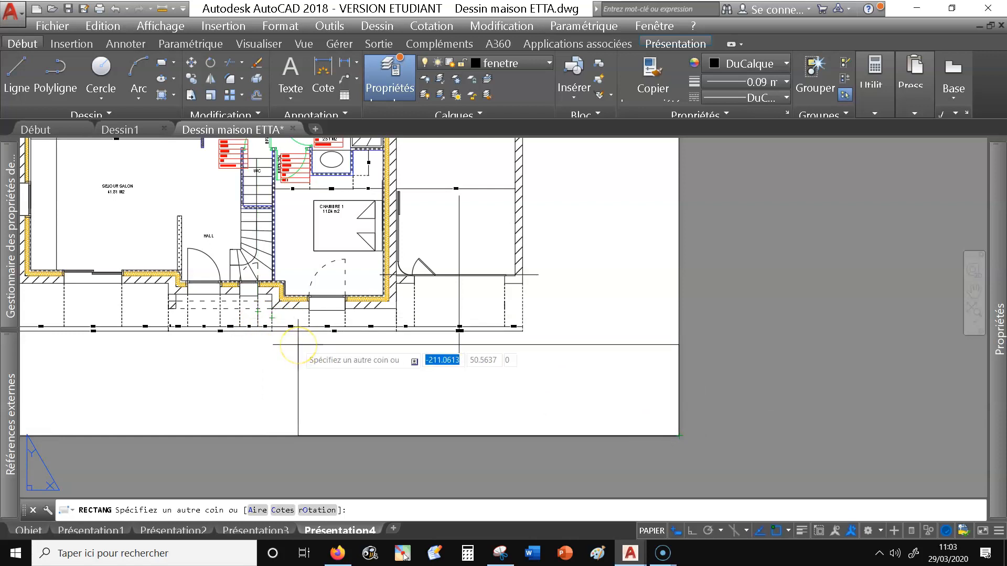
click(314, 340)
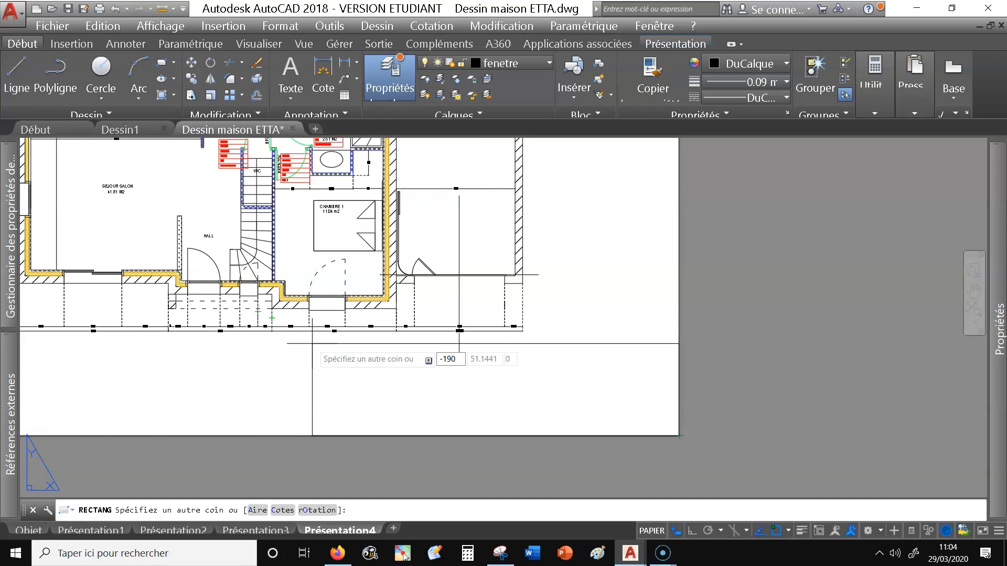
key(Tab)
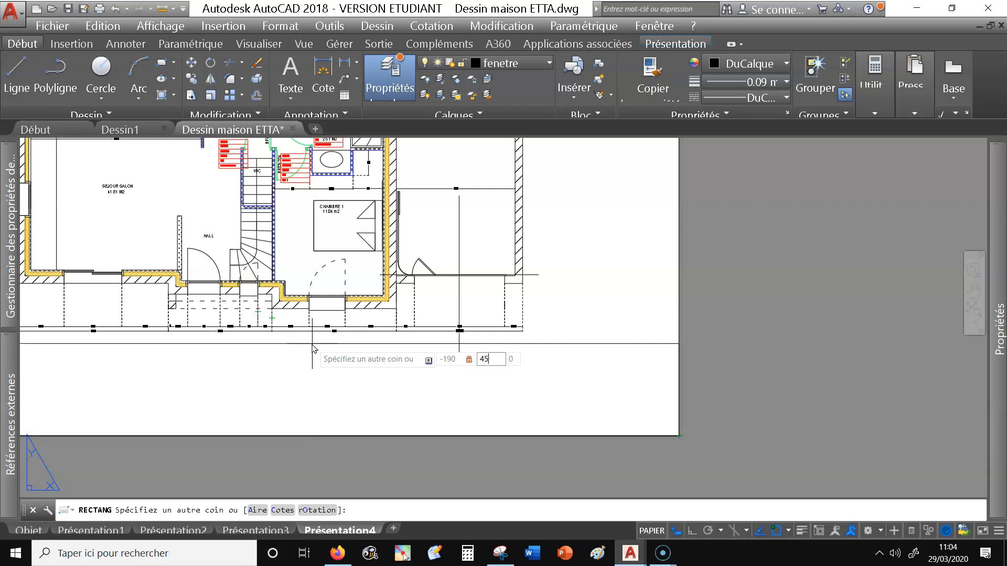
key(Return)
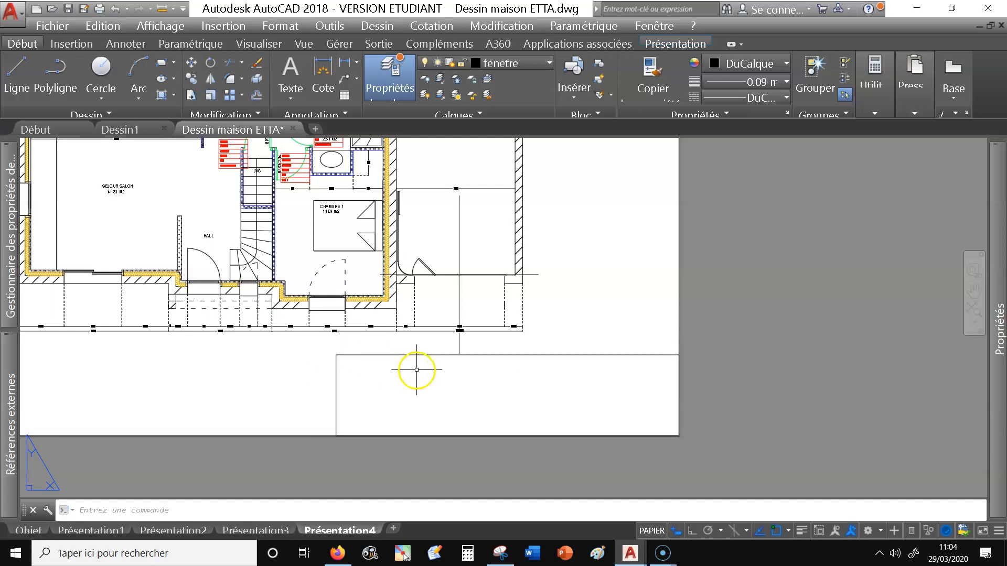
Check the title block's column widths in the Outil Capture d'écran sketch, and switch back to Dessin maison ETTA.dwg
scroll(411, 364, up, 4)
middle_drag(378, 339, 297, 242)
scroll(374, 280, down, 4)
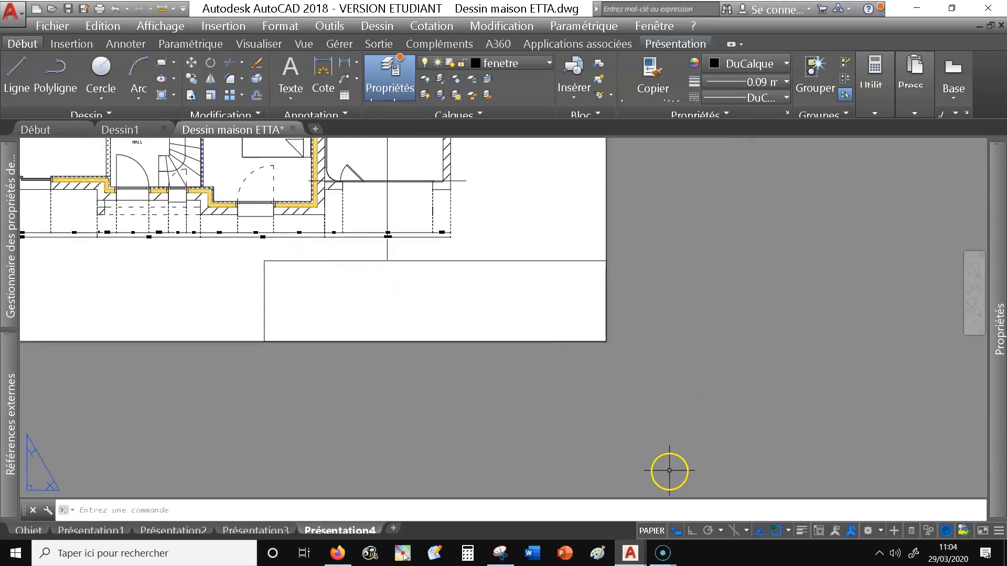
click(499, 554)
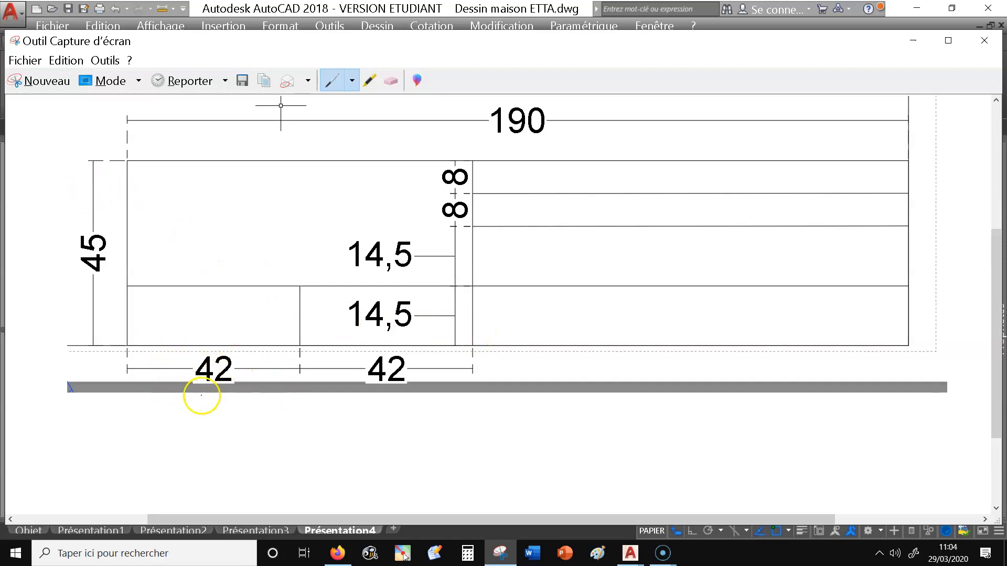
click(917, 9)
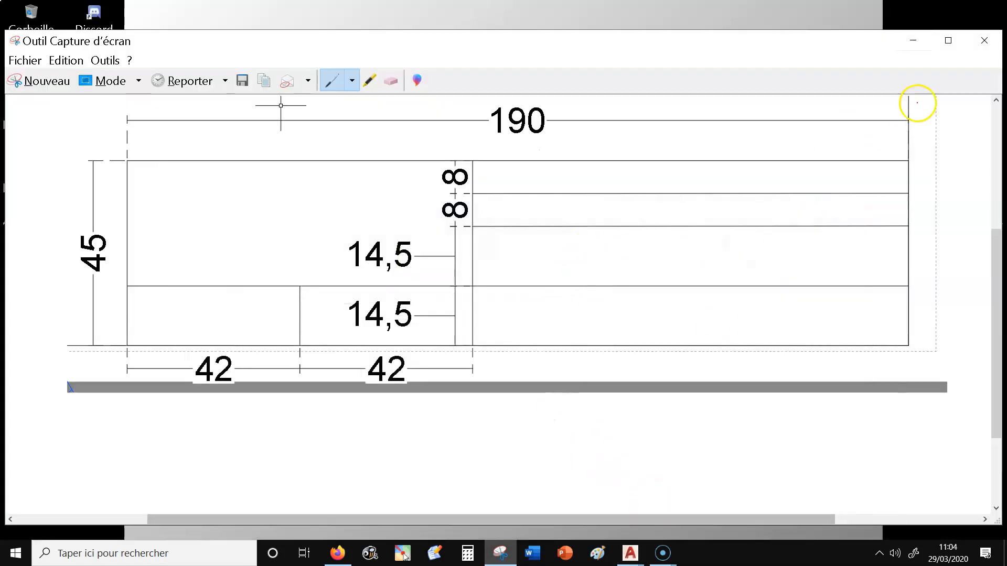
mouse_move(631, 554)
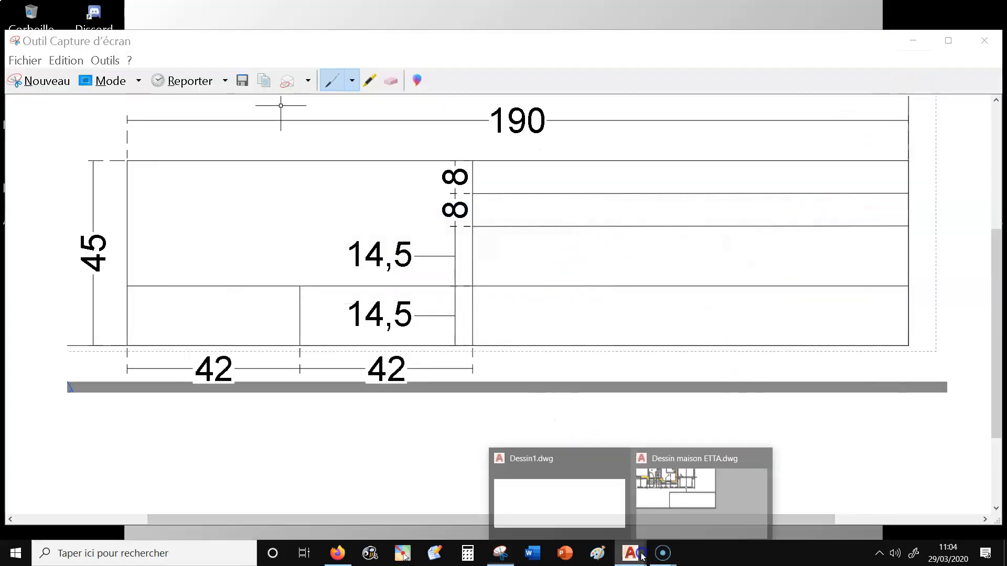
click(675, 504)
click(753, 56)
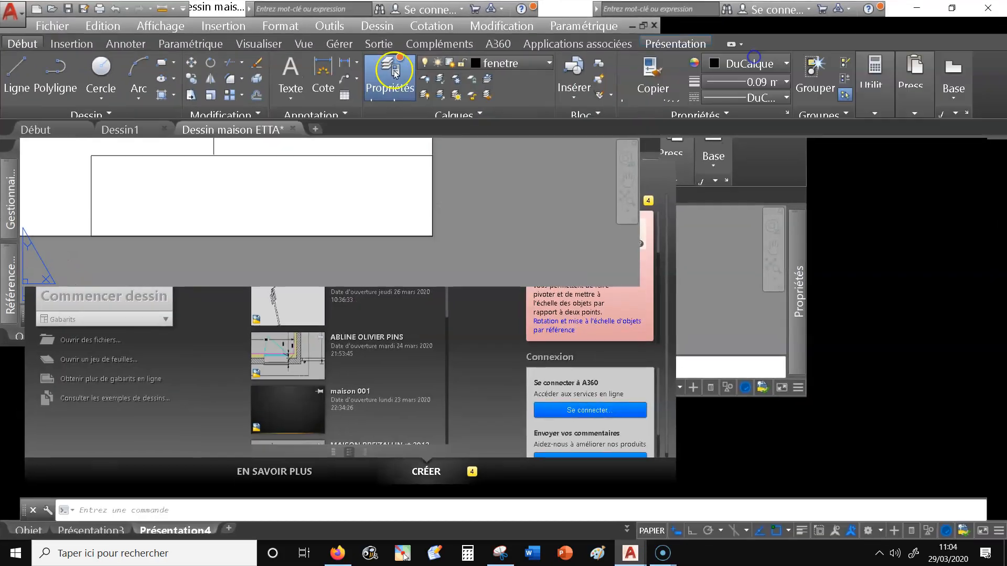
Draw a vertical line across the title-block rectangle, 84 from its lower-left corner, up to the top edge
click(21, 73)
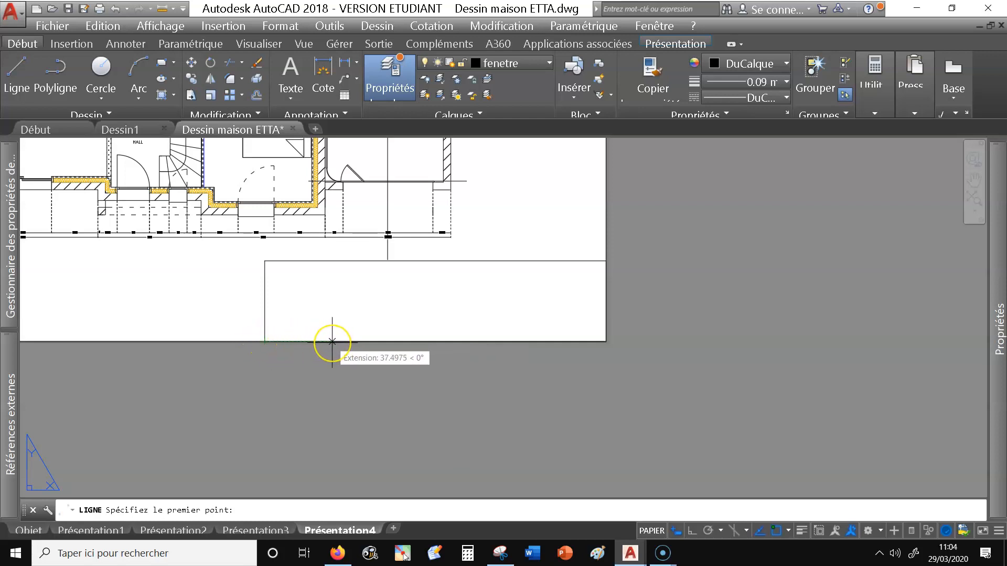
text(8)
text(4)
key(Return)
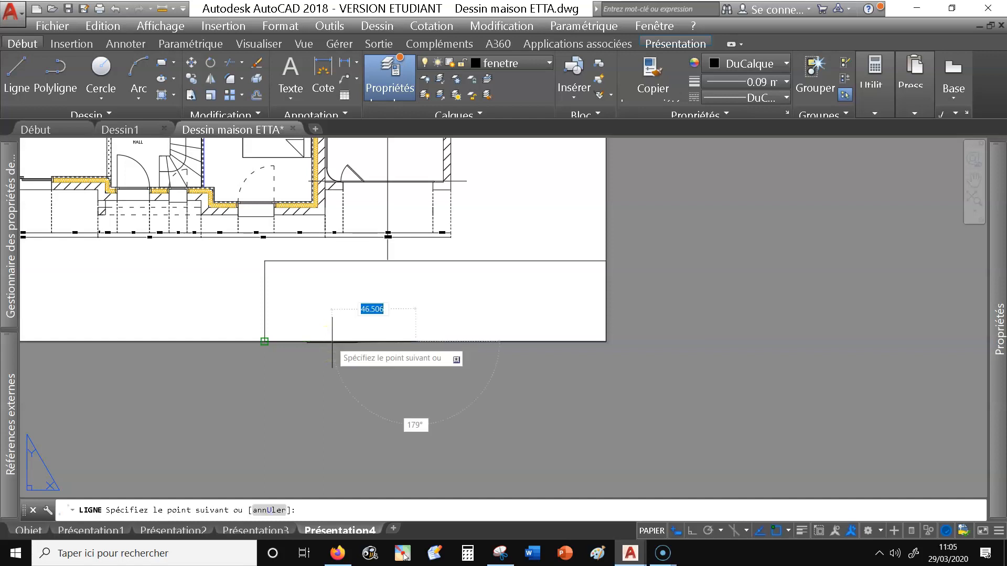
scroll(333, 342, up, 2)
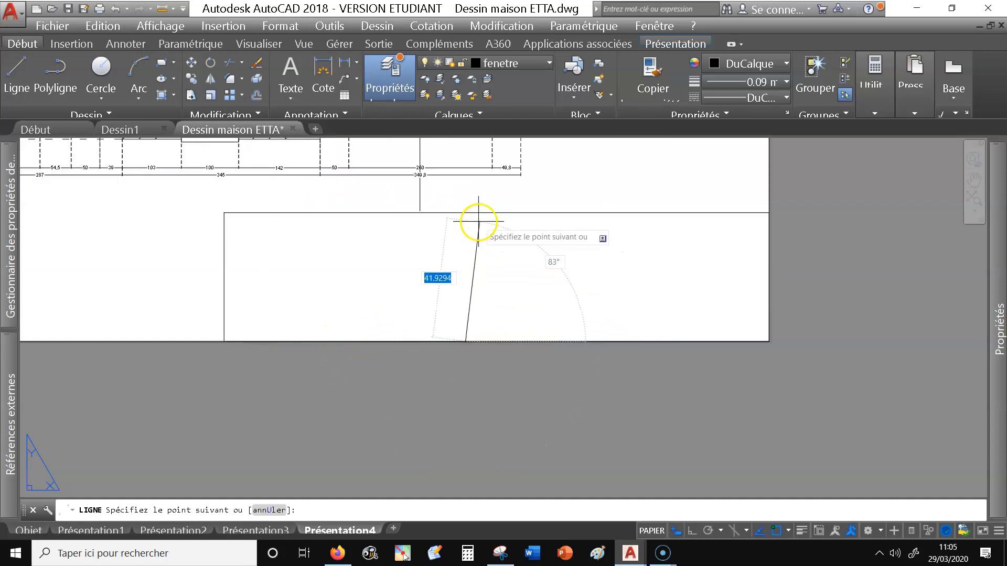
click(465, 212)
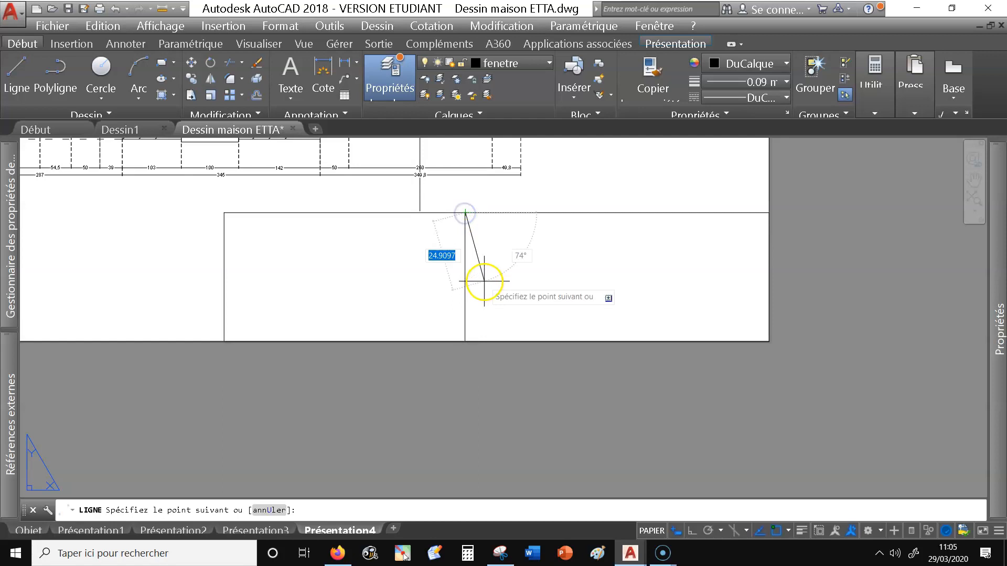
key(Return)
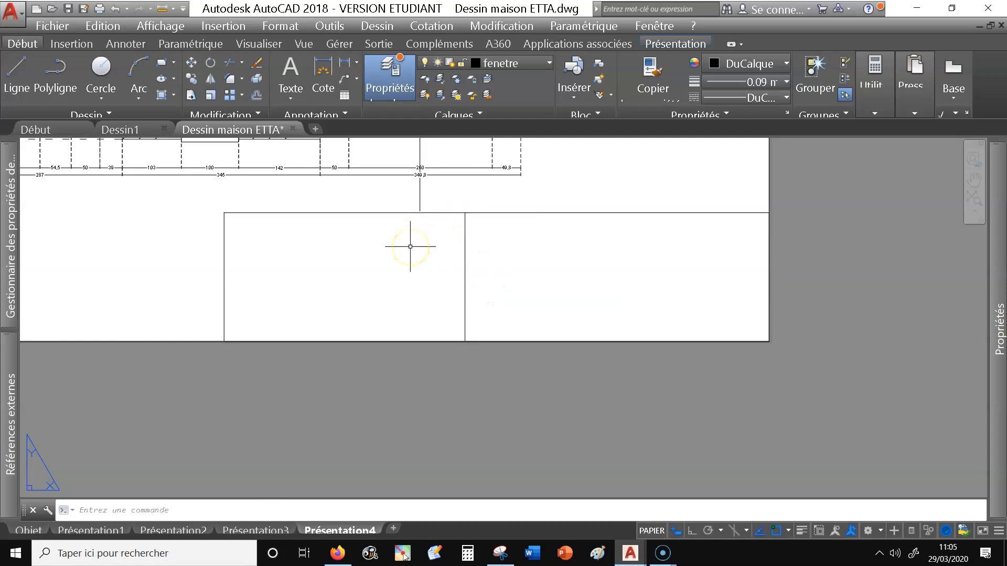
Review the active object snap modes, including the Proche option
click(789, 531)
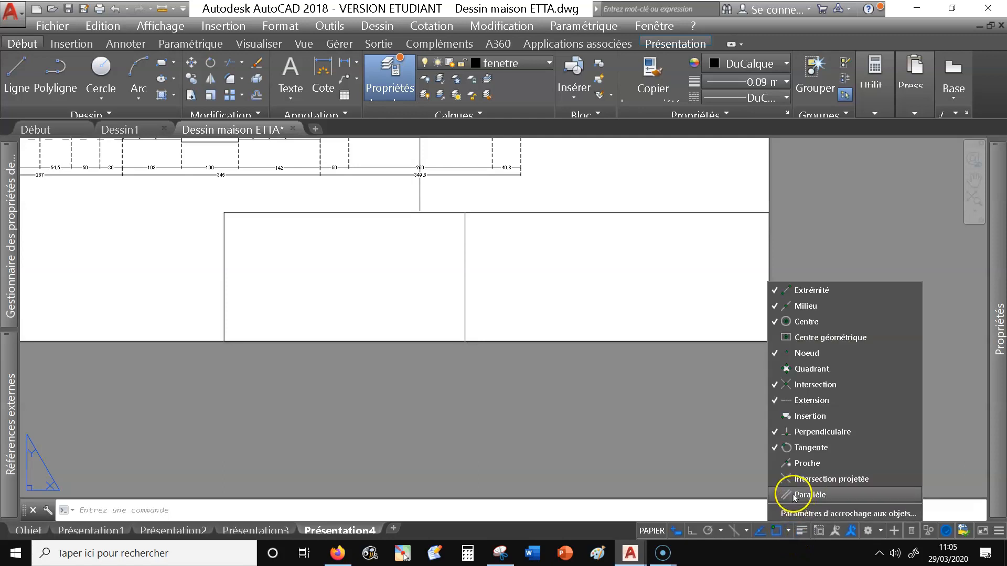
click(811, 463)
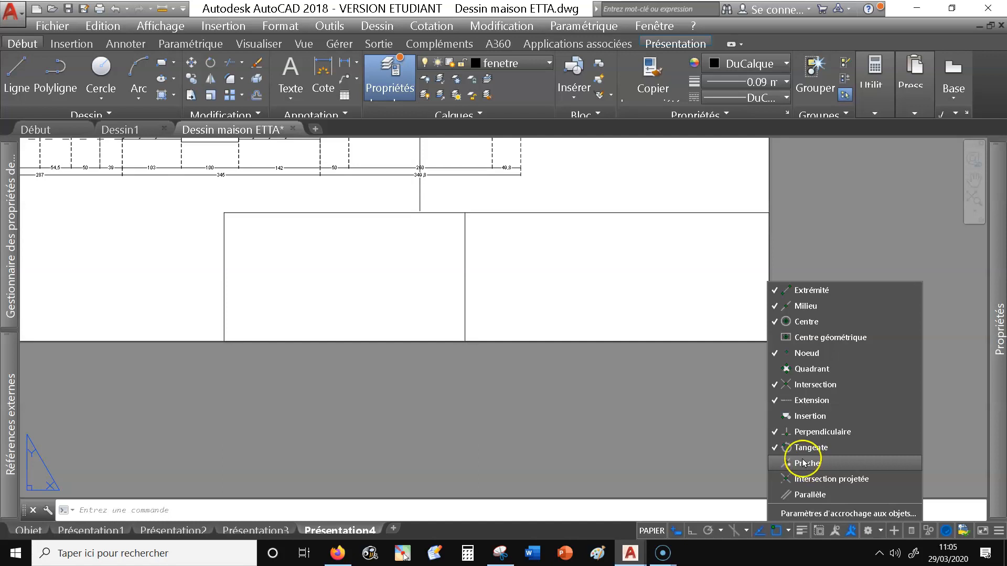
click(525, 399)
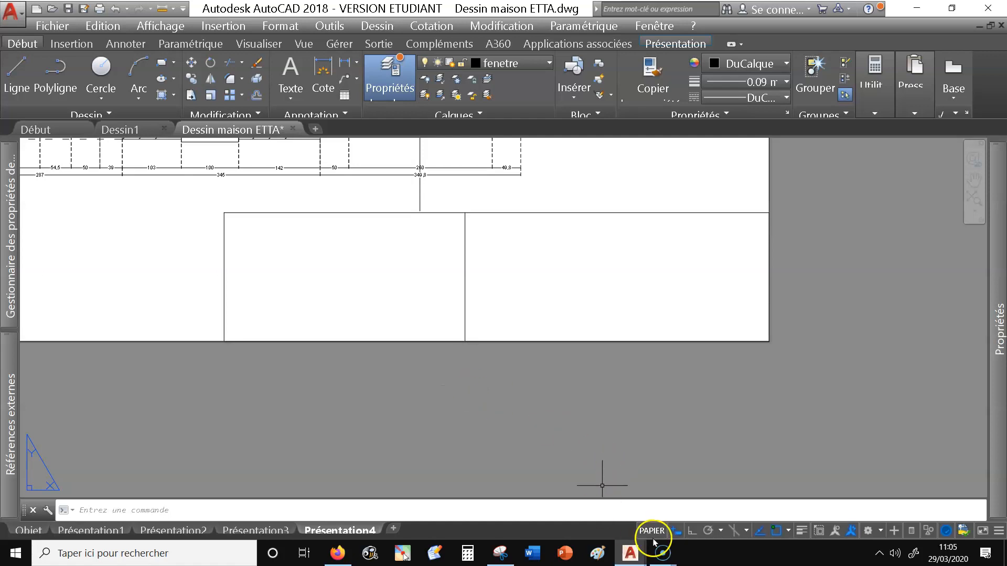
Check the height of the lower title-block row in the Outil Capture d'écran sketch, and return to Dessin maison ETTA.dwg
click(499, 551)
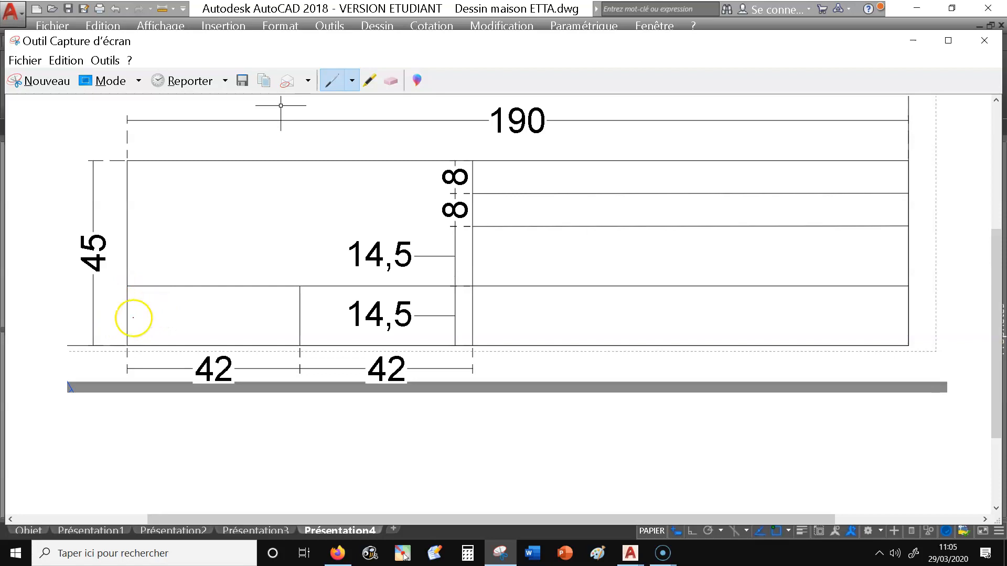
mouse_move(662, 553)
click(705, 500)
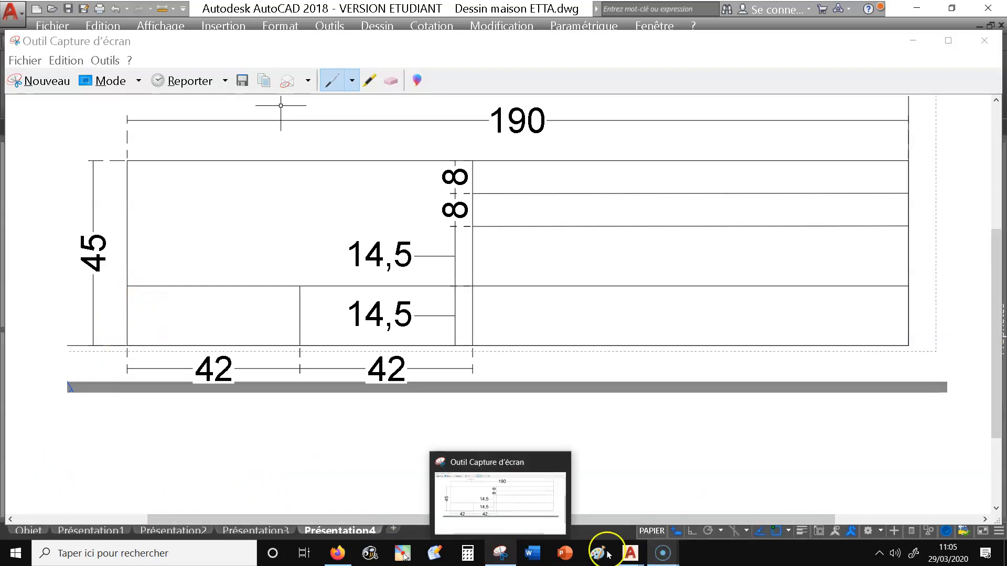
mouse_move(631, 554)
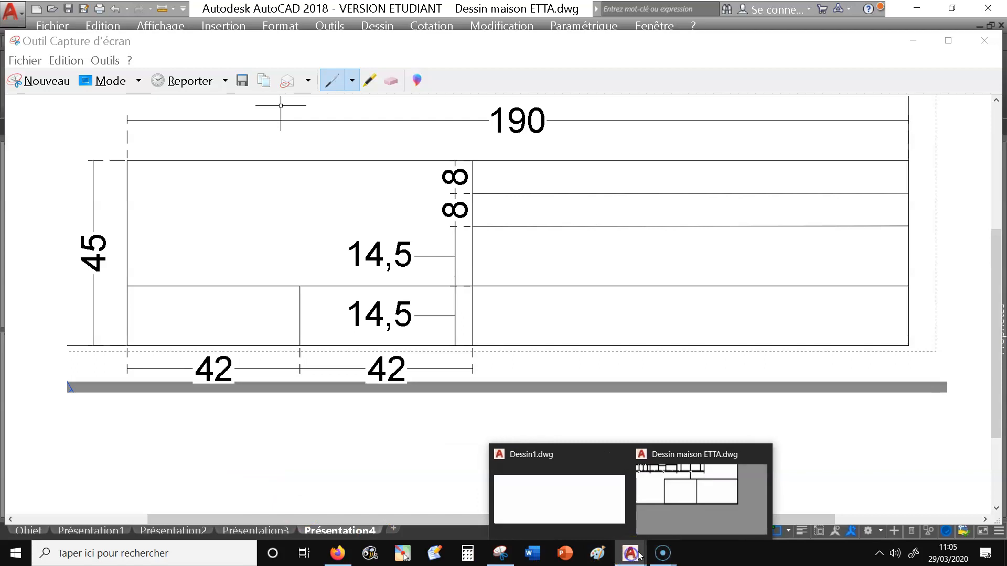
click(706, 510)
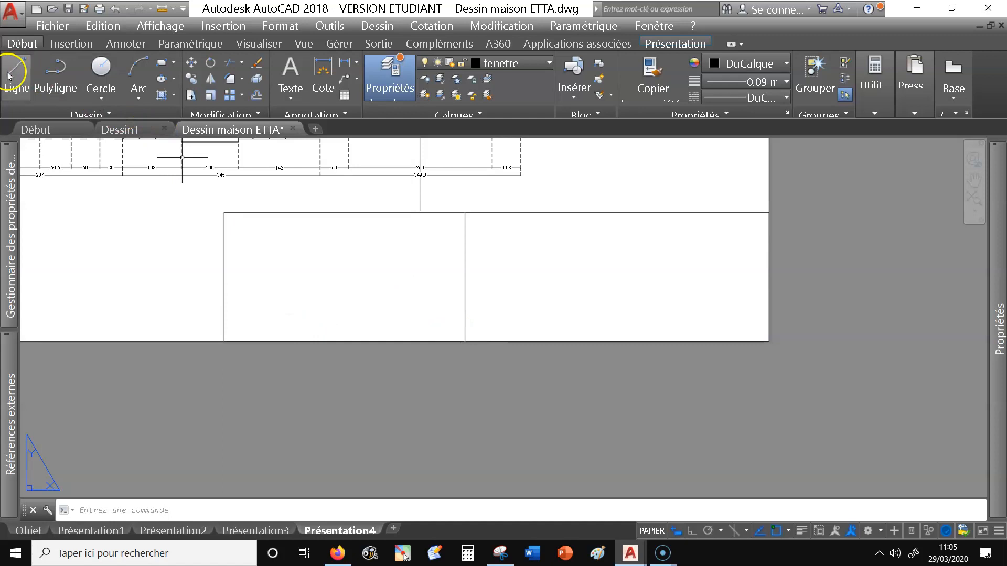
Check the lower row height in the Outil Capture d'écran sketch, and draw a horizontal line across the title block 14.5 above its lower-left corner
click(502, 553)
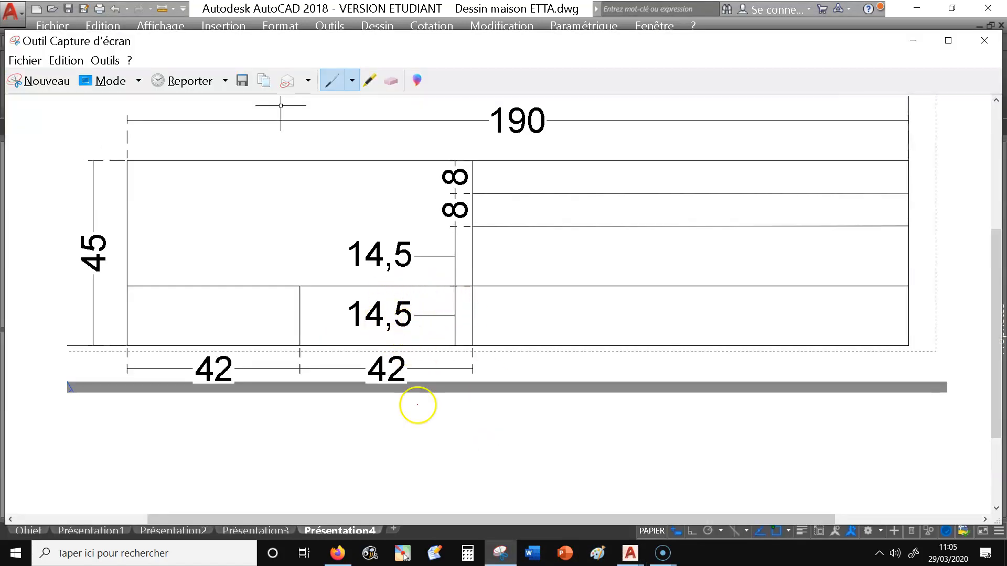
click(703, 498)
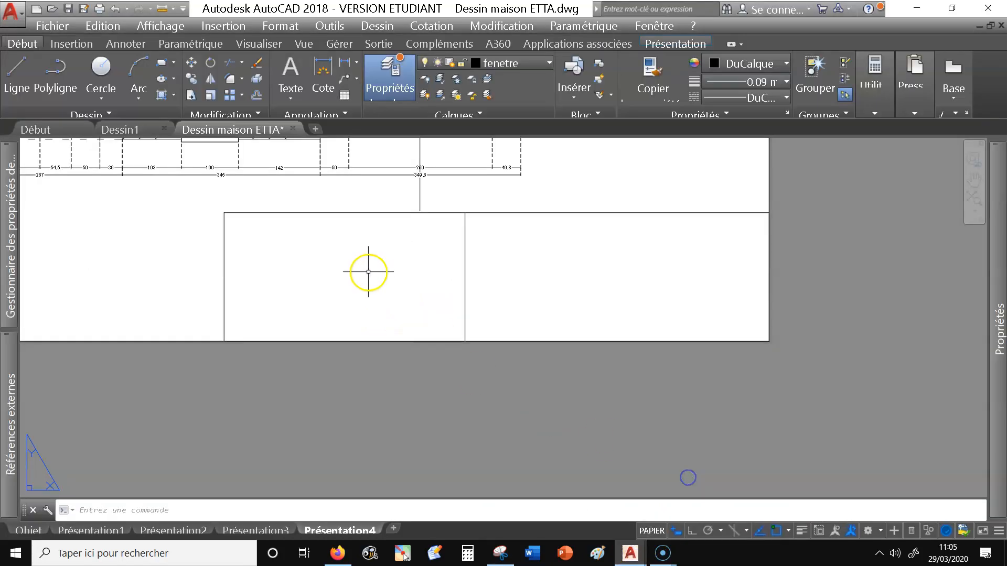
click(30, 97)
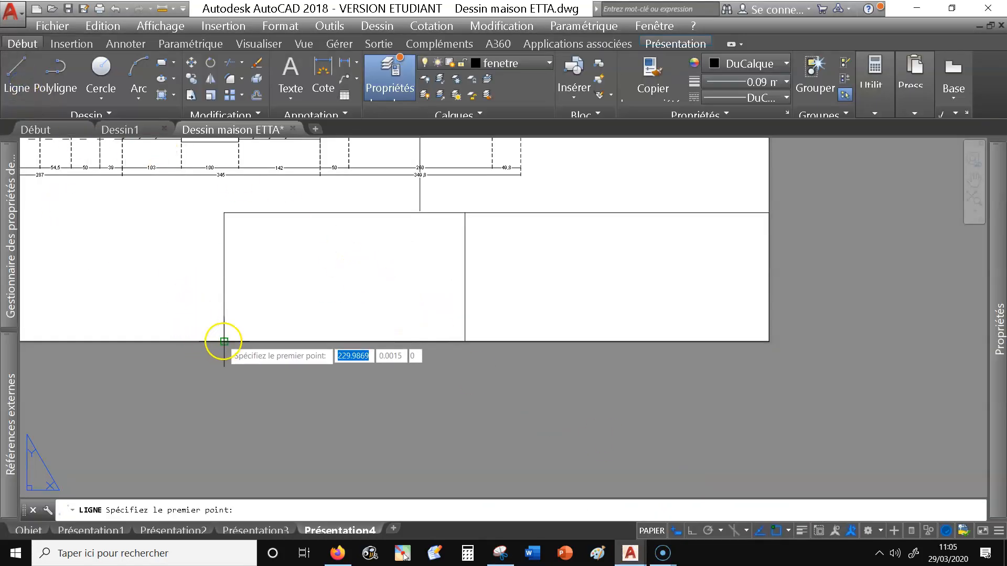
text(14.5)
key(Return)
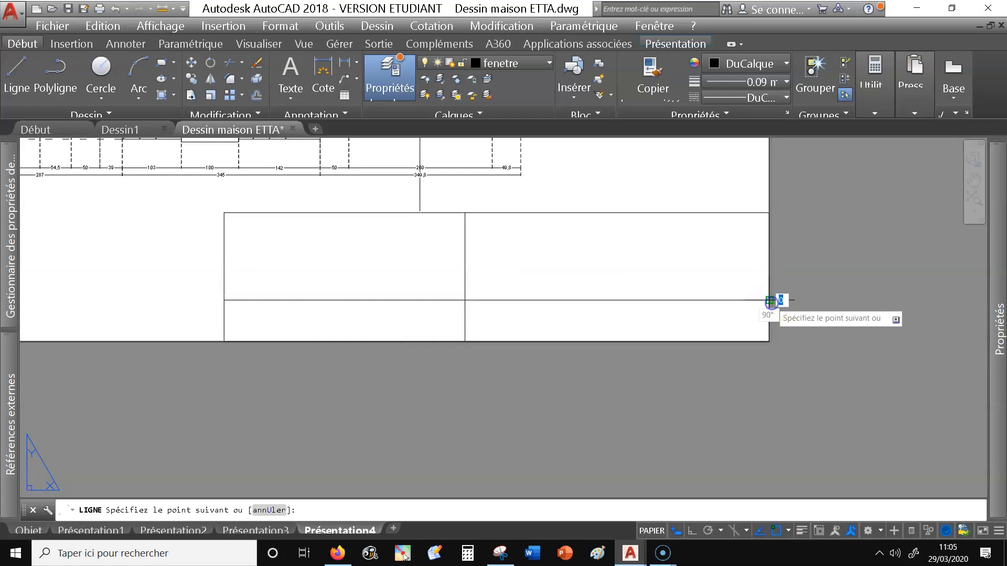
click(772, 320)
key(Return)
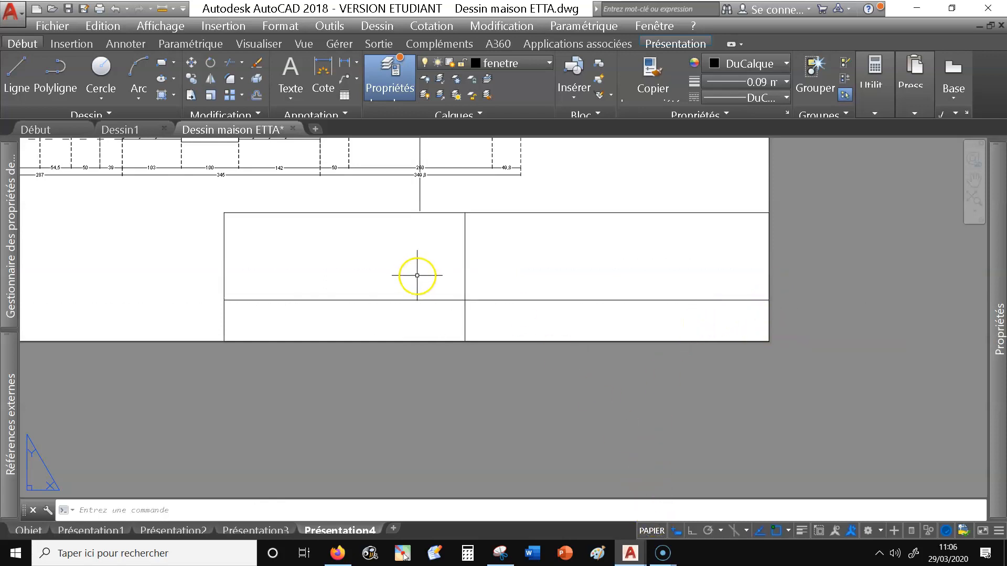
Draw a horizontal line from the vertical divider to the title block's right edge, 14.5 above the lower row line
click(17, 72)
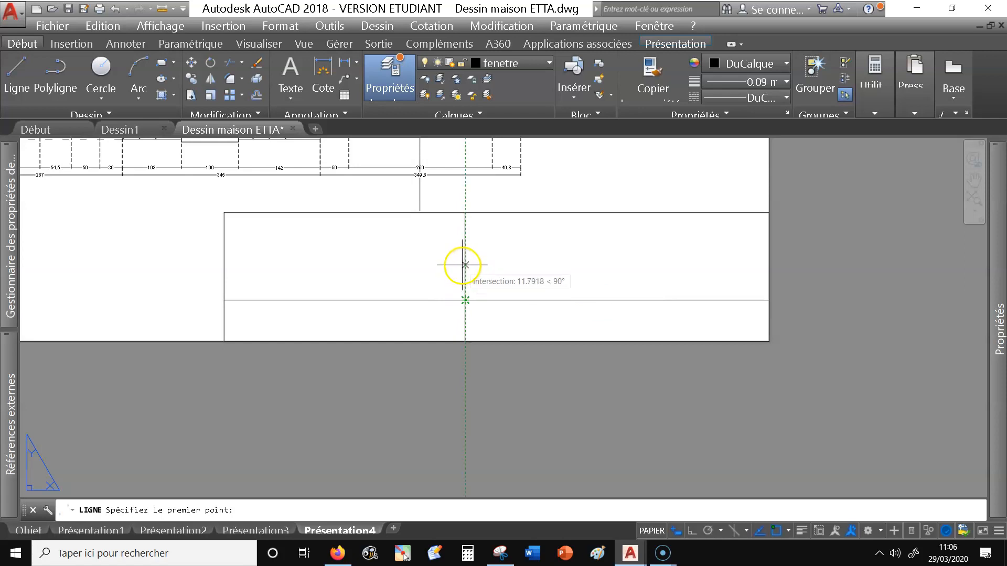
text(14.)
key(Return)
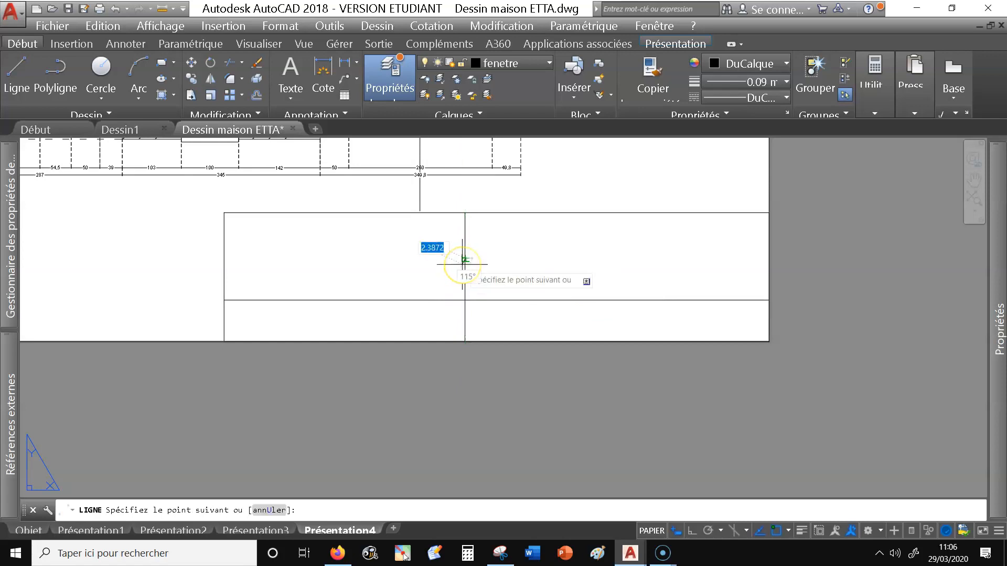
click(769, 257)
key(Return)
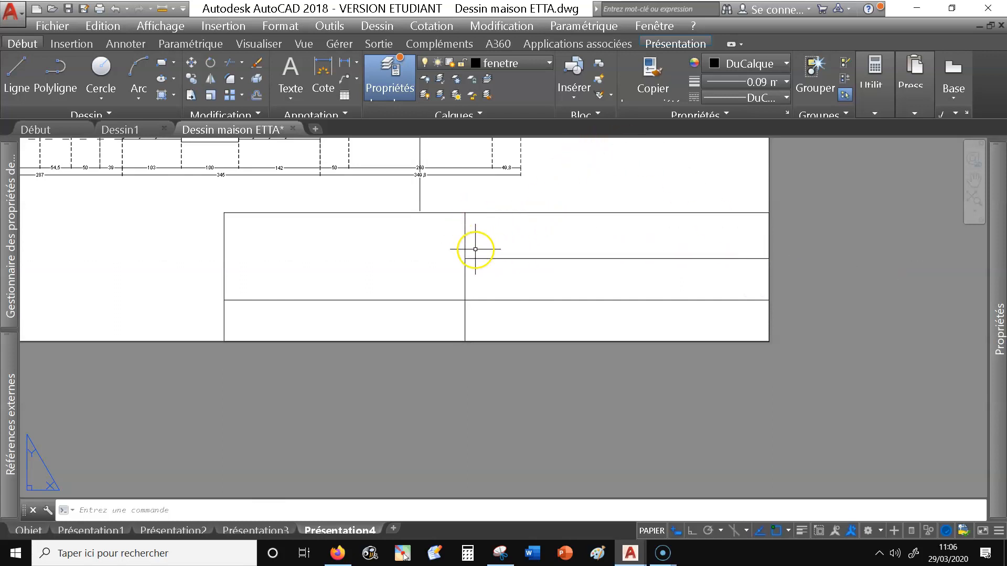
Draw another horizontal line from the vertical divider to the right edge, 8 above the upper line of the right column
click(25, 80)
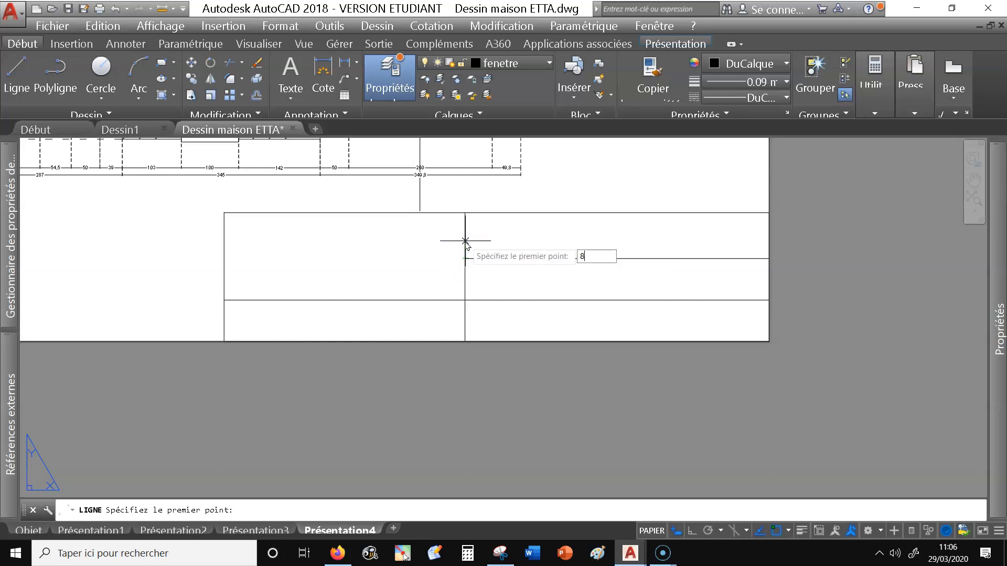
click(465, 235)
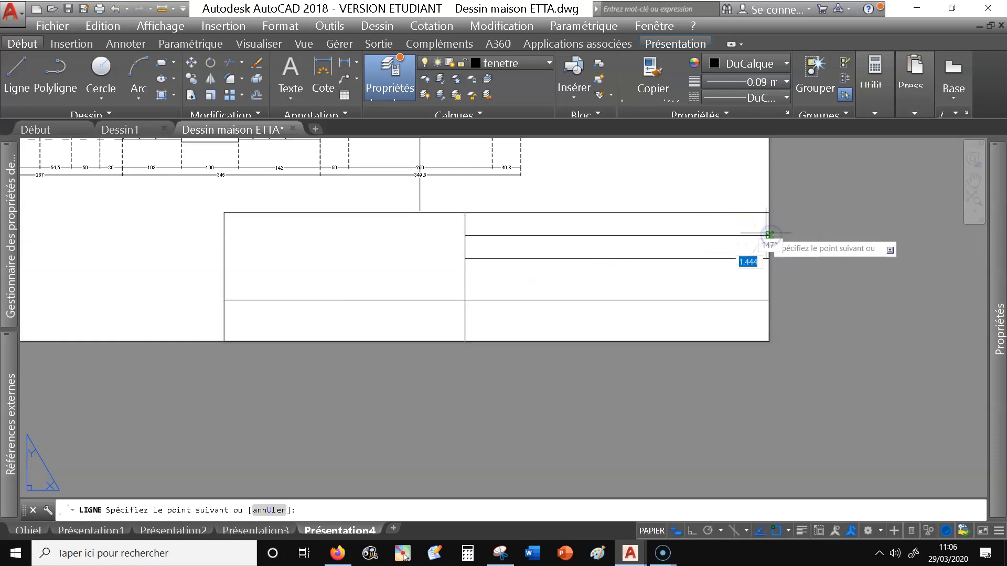
click(769, 235)
key(Return)
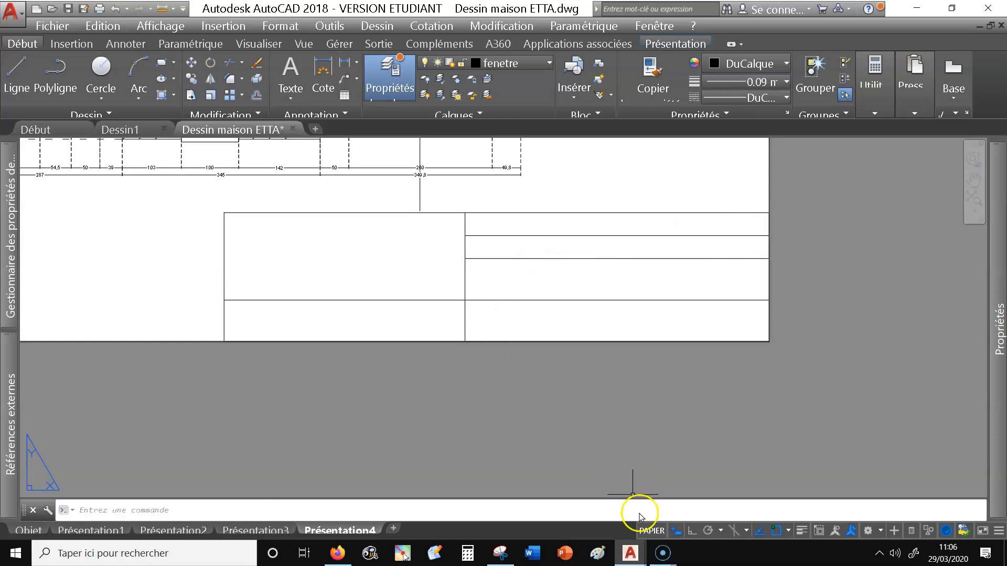
Compare the title block's divisions with the Outil Capture d'écran sketch, and return to Dessin maison ETTA.dwg to inspect the drawn block
click(507, 552)
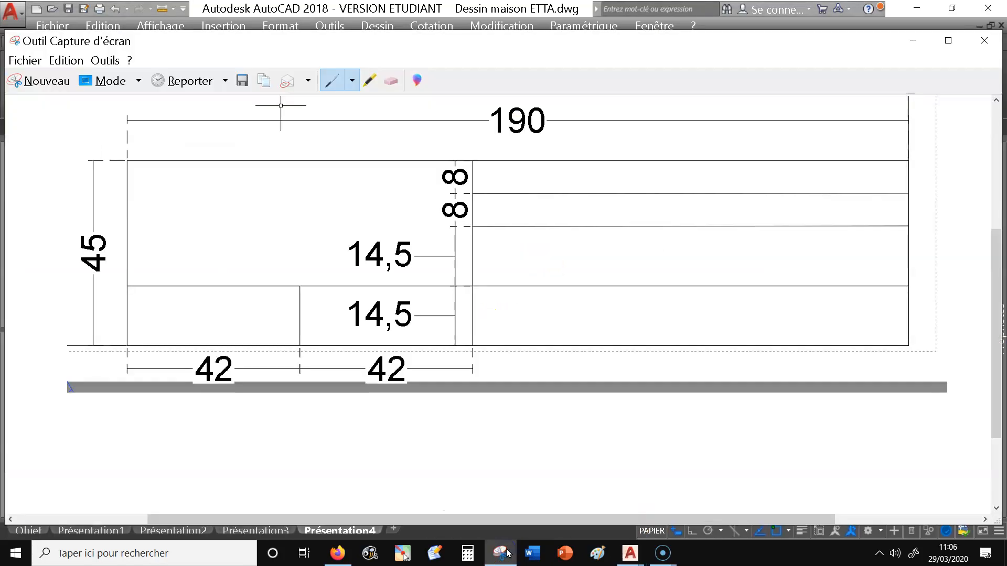
click(506, 553)
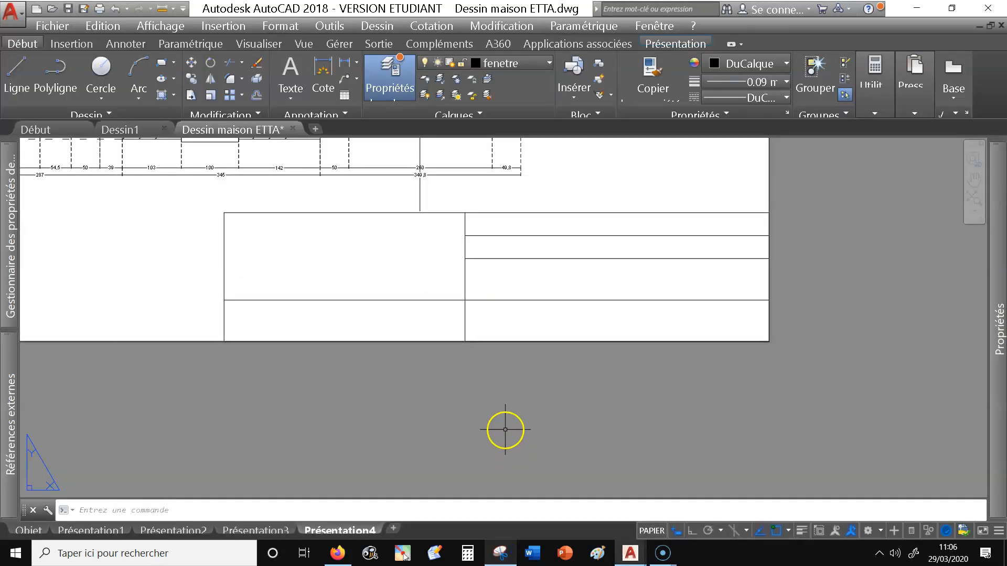
scroll(499, 392, down, 2)
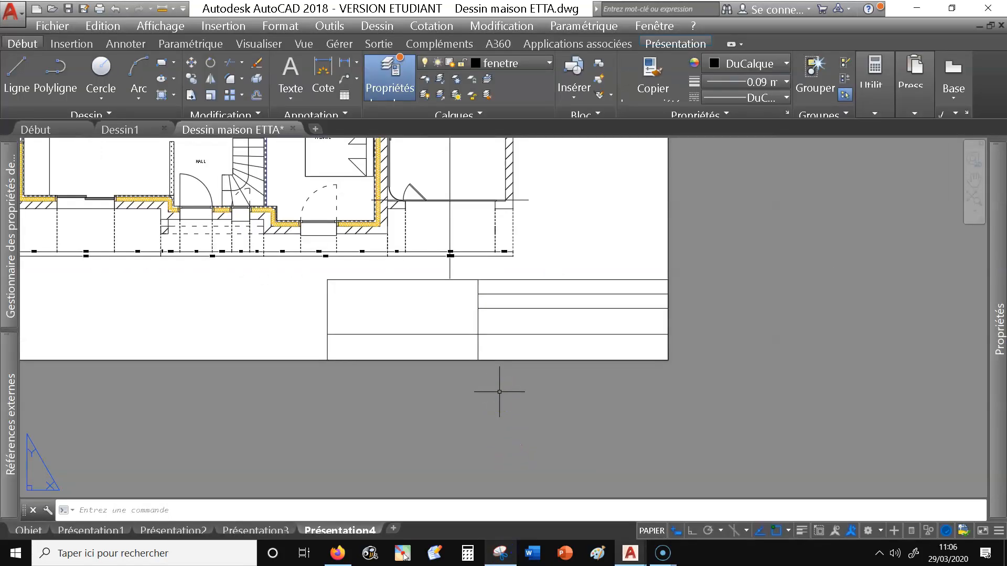
scroll(454, 352, up, 2)
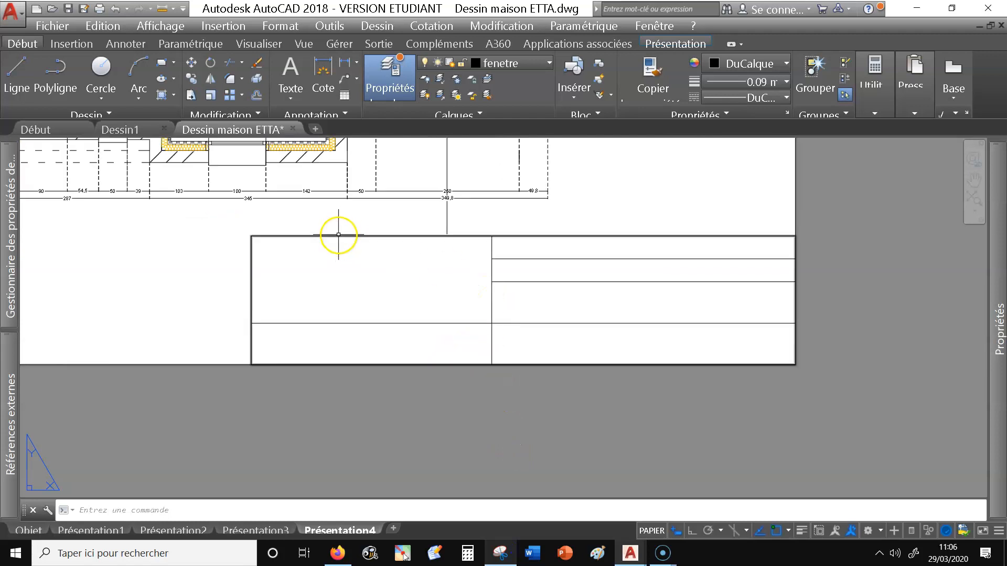